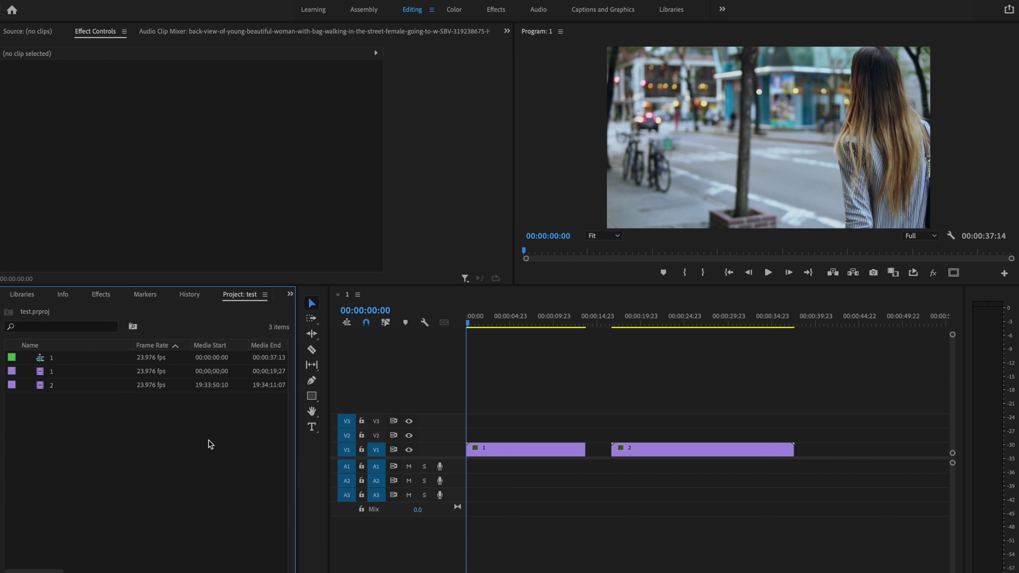
Search the Effects panel for 'line' and drag Linear Wipe onto clip 1.
click(290, 295)
click(308, 345)
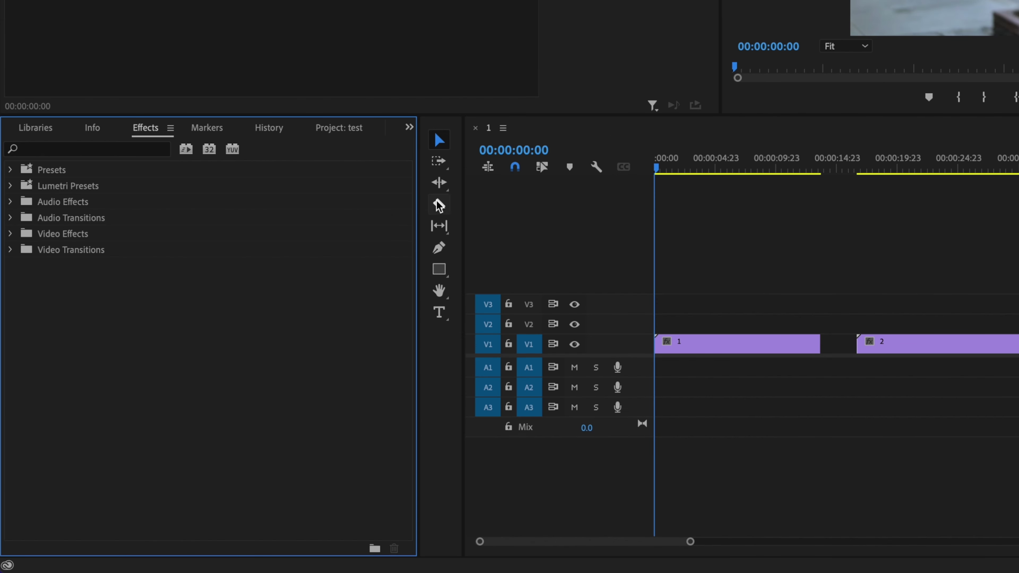
click(130, 151)
text(linear wipe)
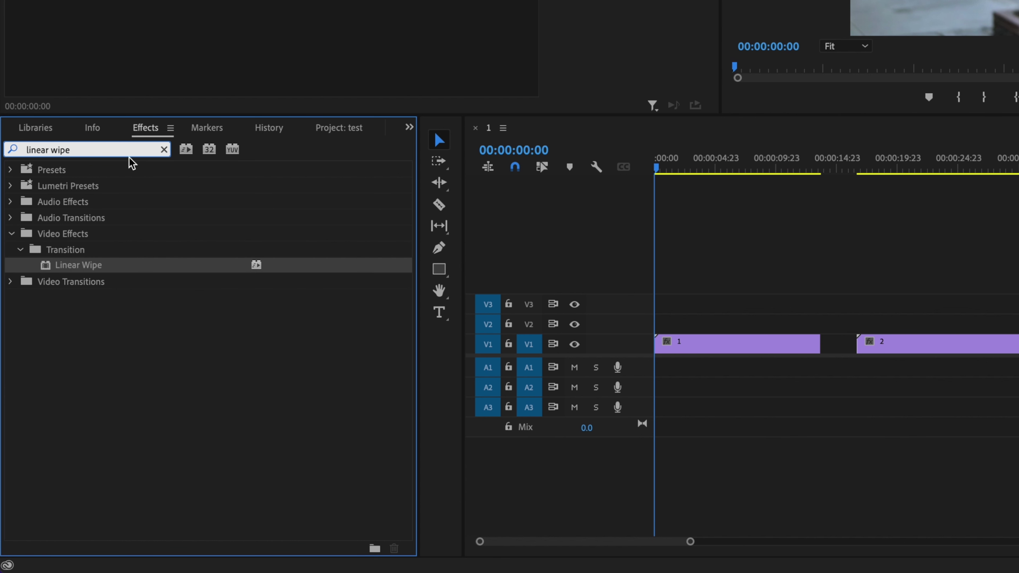
drag(68, 271, 722, 341)
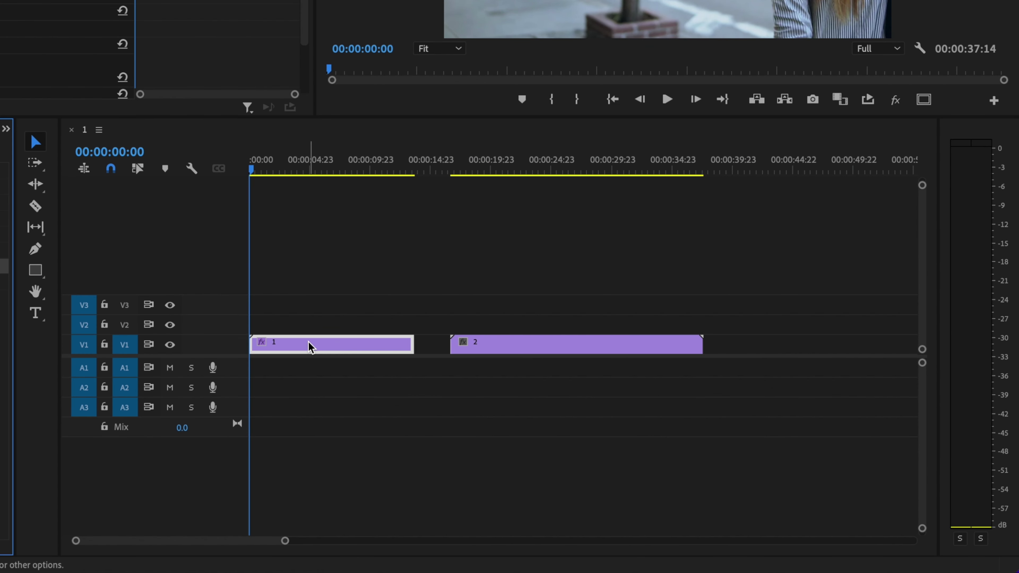
Move clip 1 up to V2 and slide clip 2 left on V1 under clip 1's end.
drag(311, 347, 303, 325)
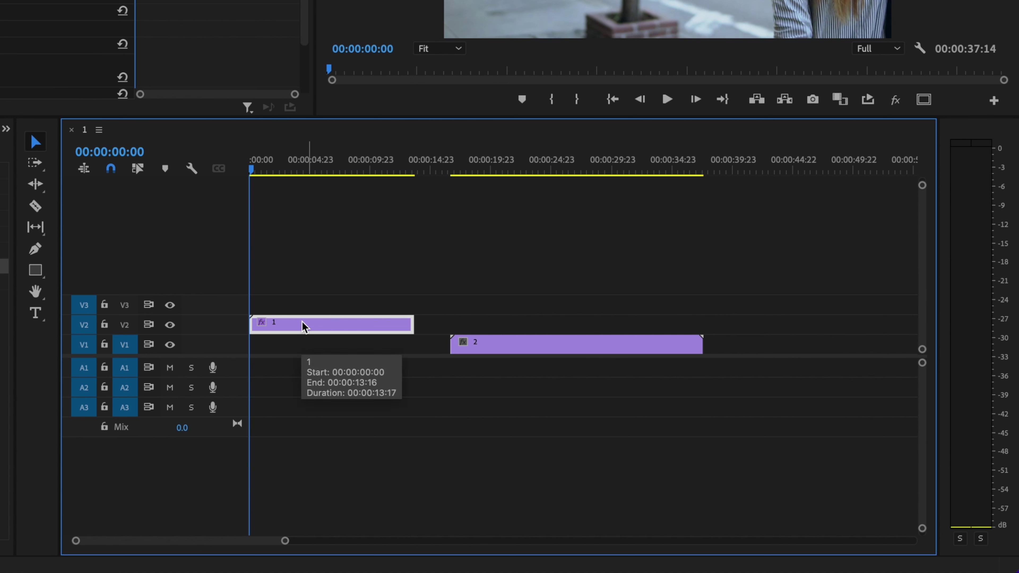
drag(485, 350, 441, 355)
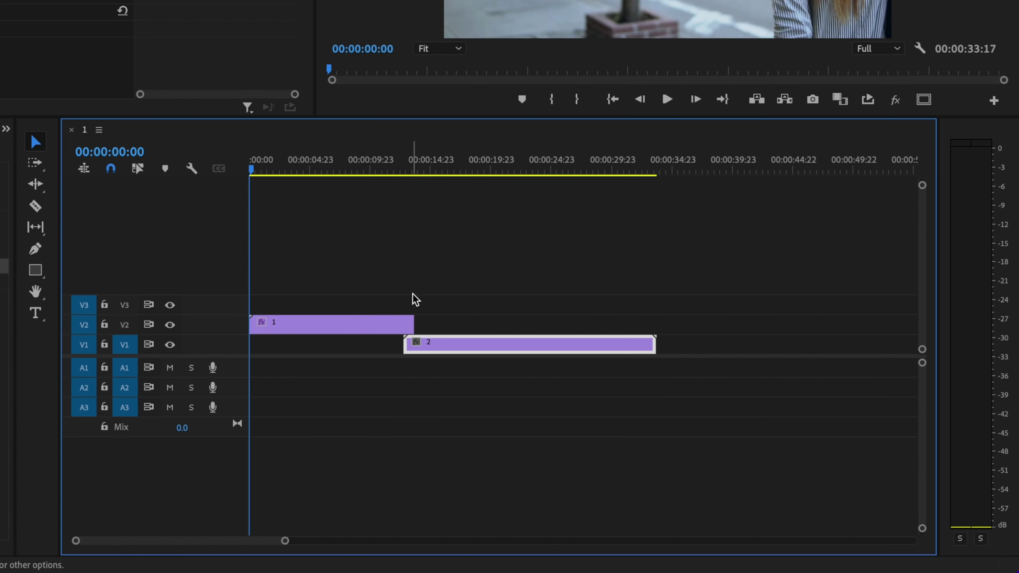
Select clip 1 and park the playhead at 00:00:12:20, one frame past 12:19.
click(384, 326)
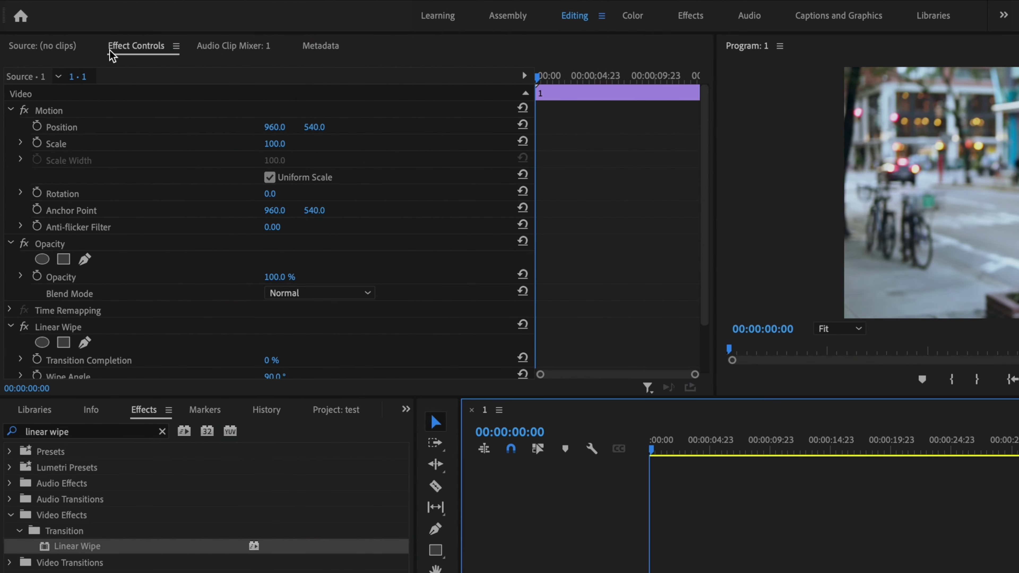
scroll(693, 257, down, 3)
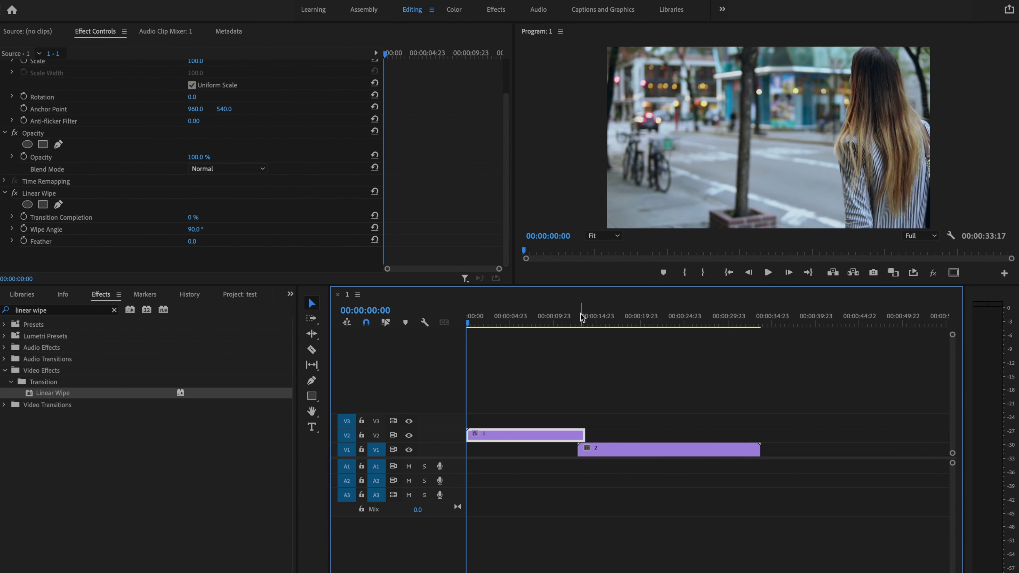
click(579, 324)
click(581, 324)
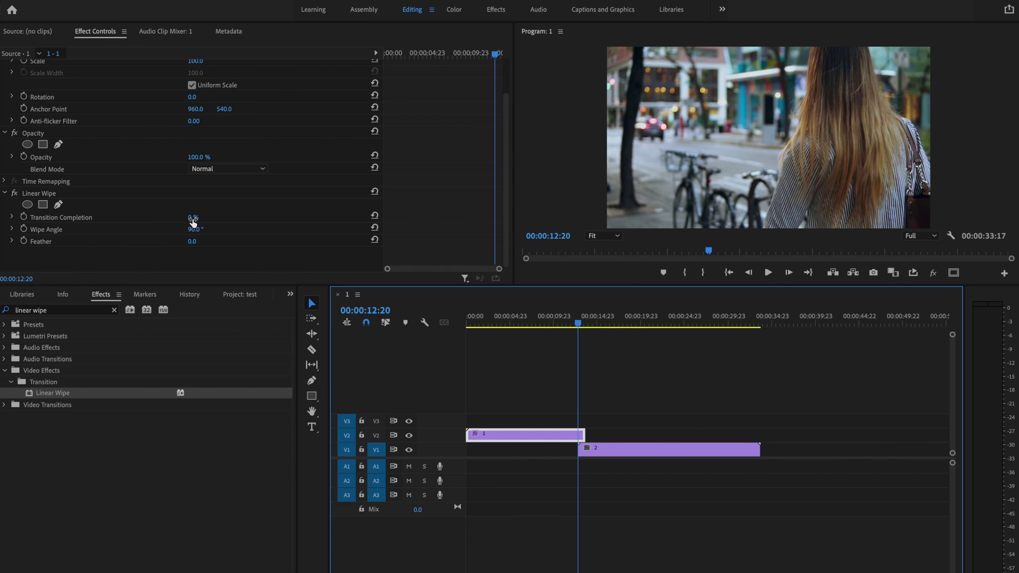
Test Transition Completion at 100% and 18%, then undo back to the Linear Wipe defaults.
drag(196, 221, 204, 217)
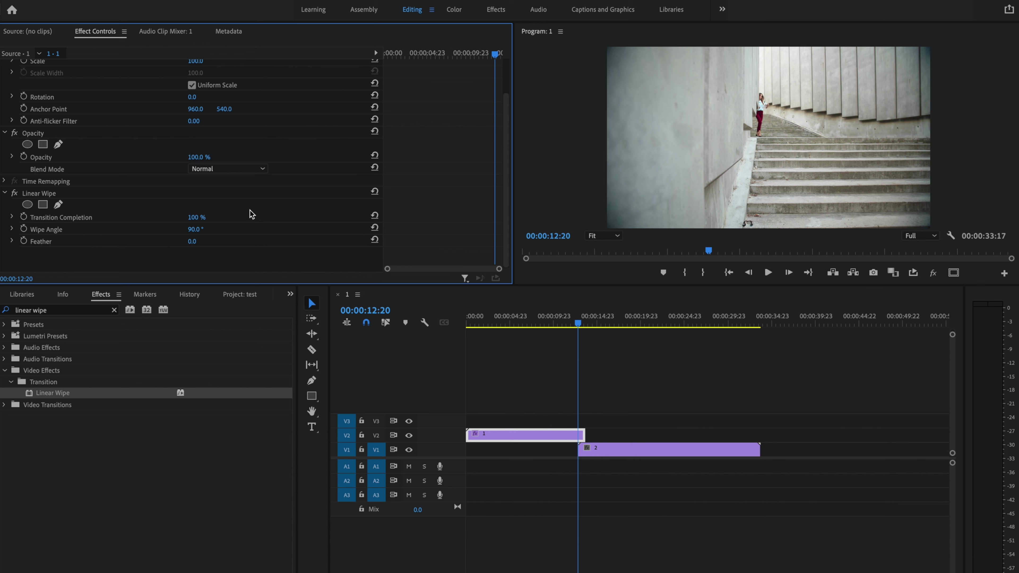
key(ctrl+z)
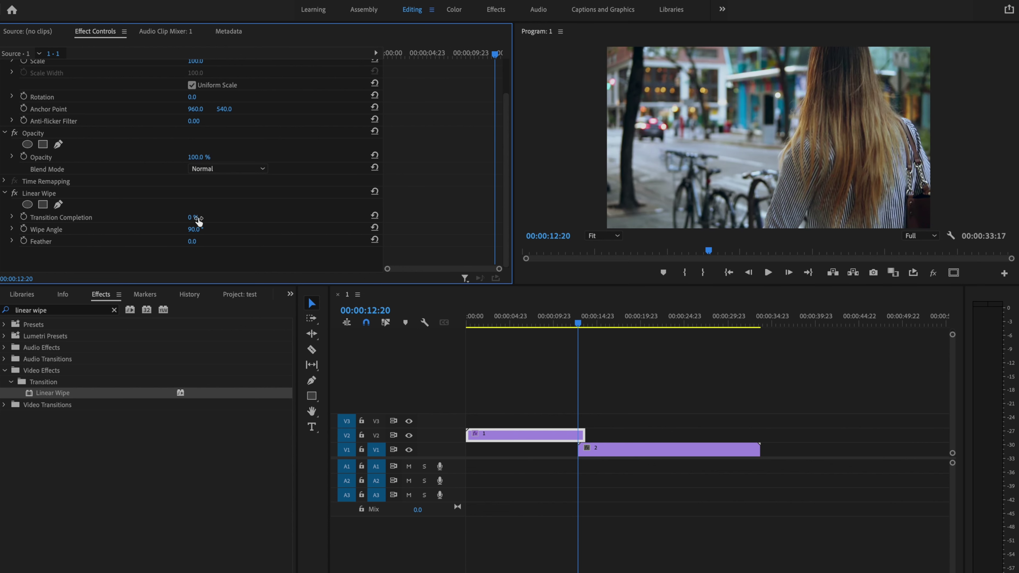
drag(192, 217, 229, 241)
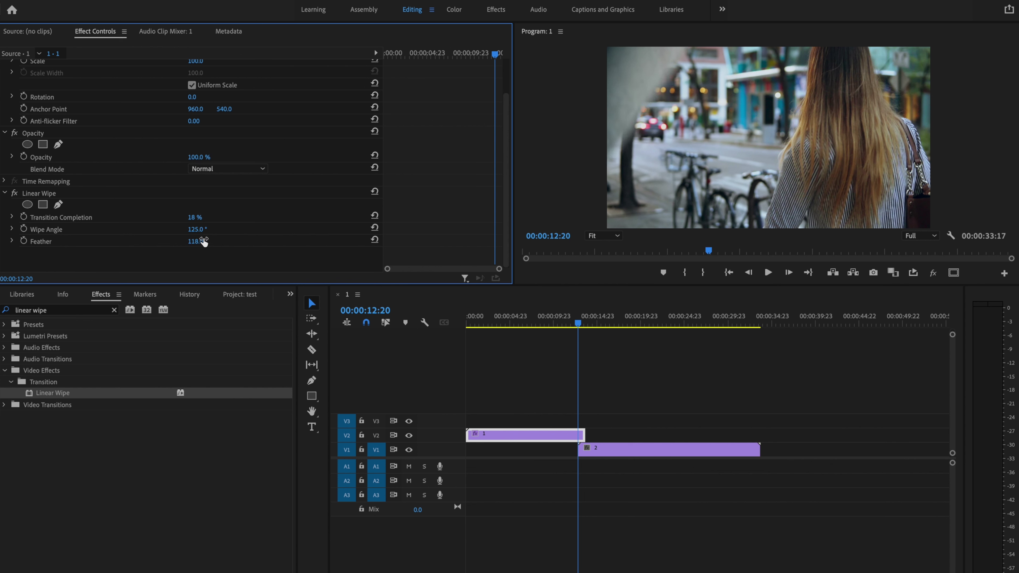
key(ctrl+z)
key(ctrl+z)
key(ctrl+z)
key(ctrl+z)
key(ctrl+z)
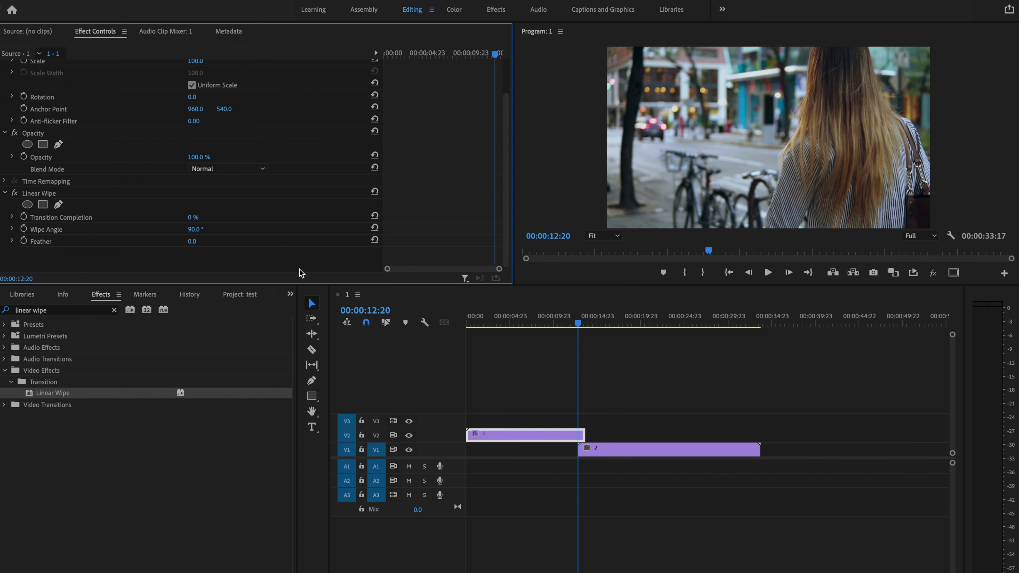
Zoom the timeline around the playhead, step back one frame, and select clip 2.
key(equal)
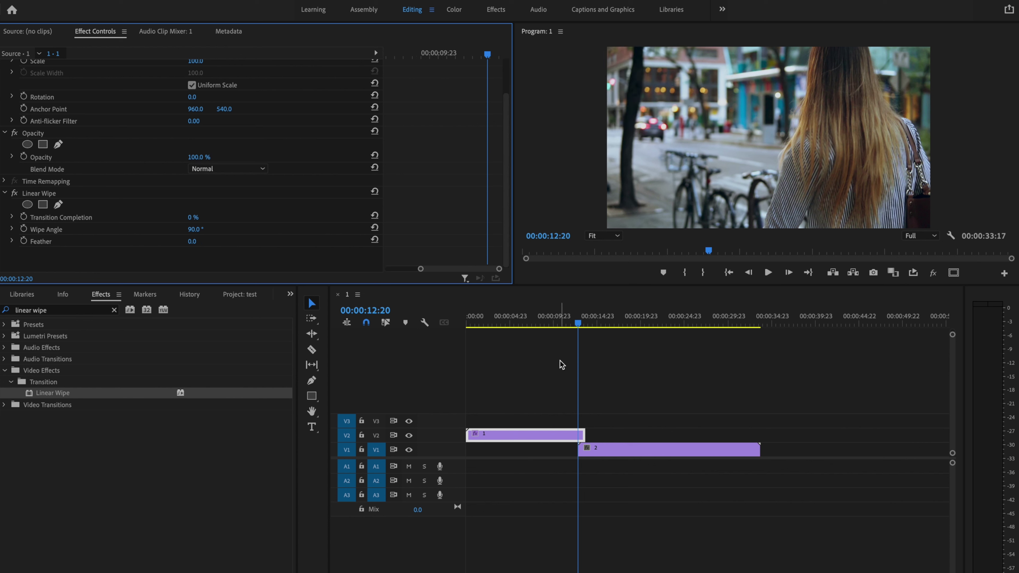
click(561, 357)
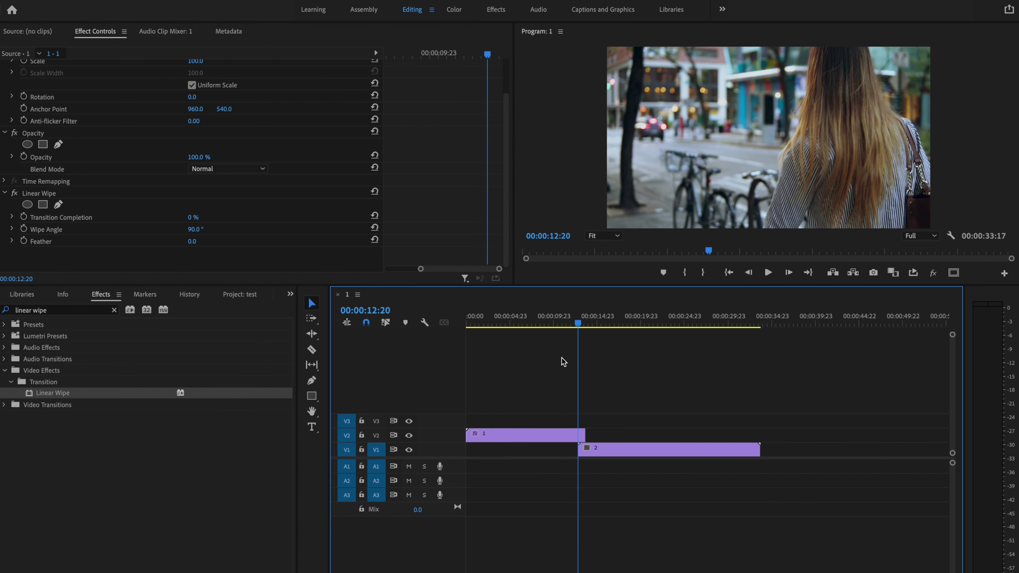
key(equal)
key(equal)
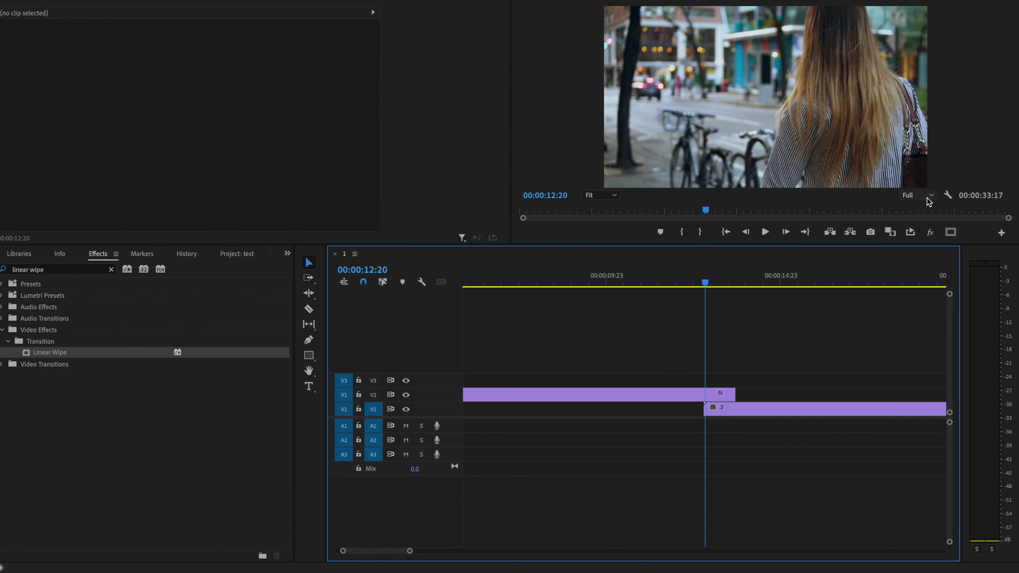
key(Left)
click(755, 412)
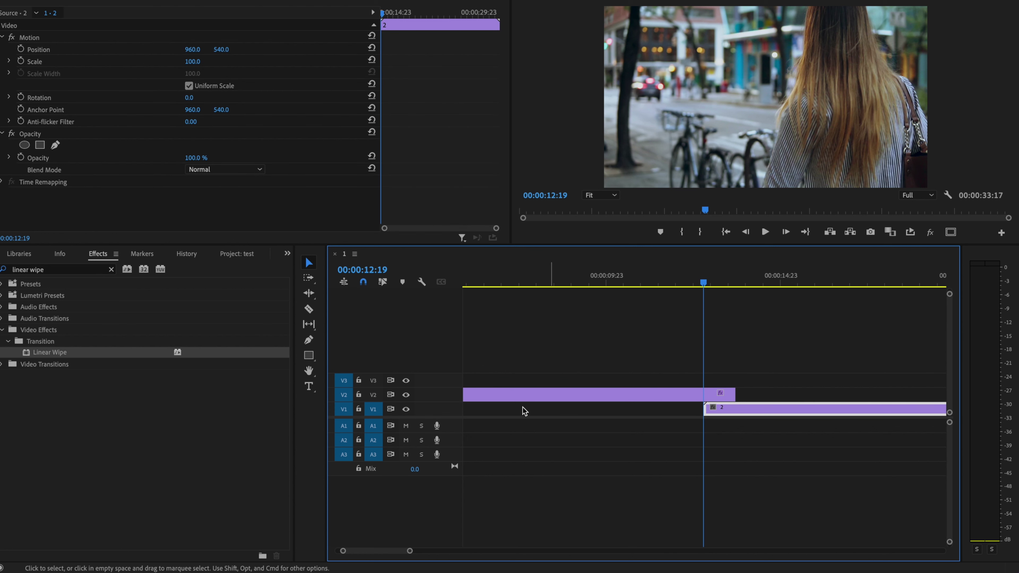
Hide V2 and undo an extra slide of clip 2, then re-show V2 and select the street clip.
click(406, 395)
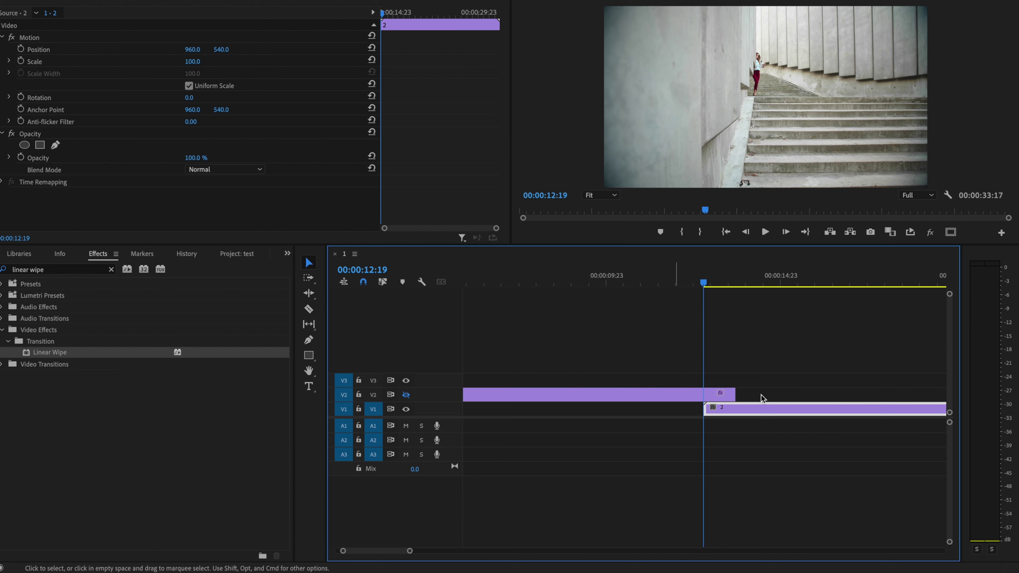
drag(765, 410, 721, 408)
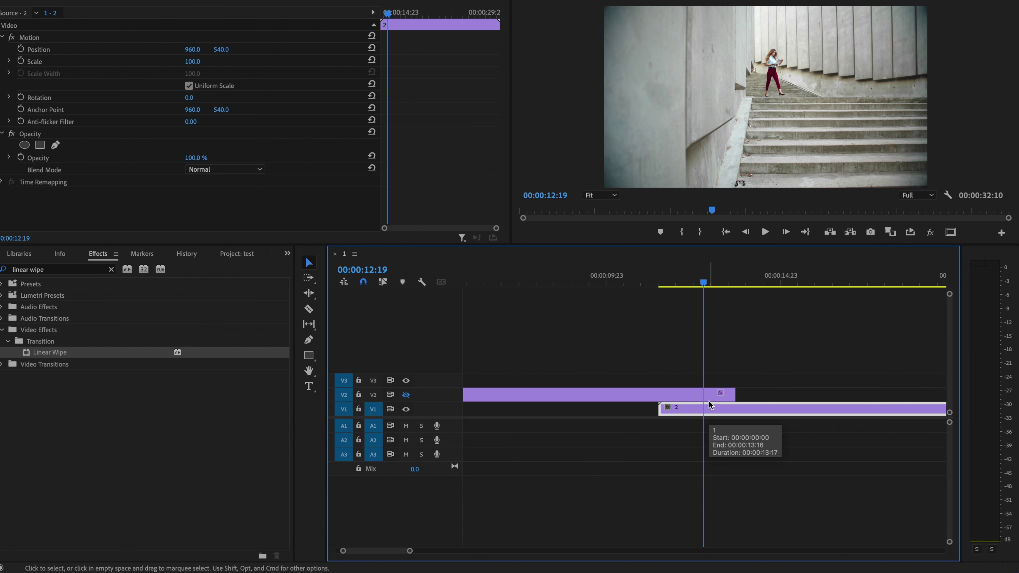
key(super+z)
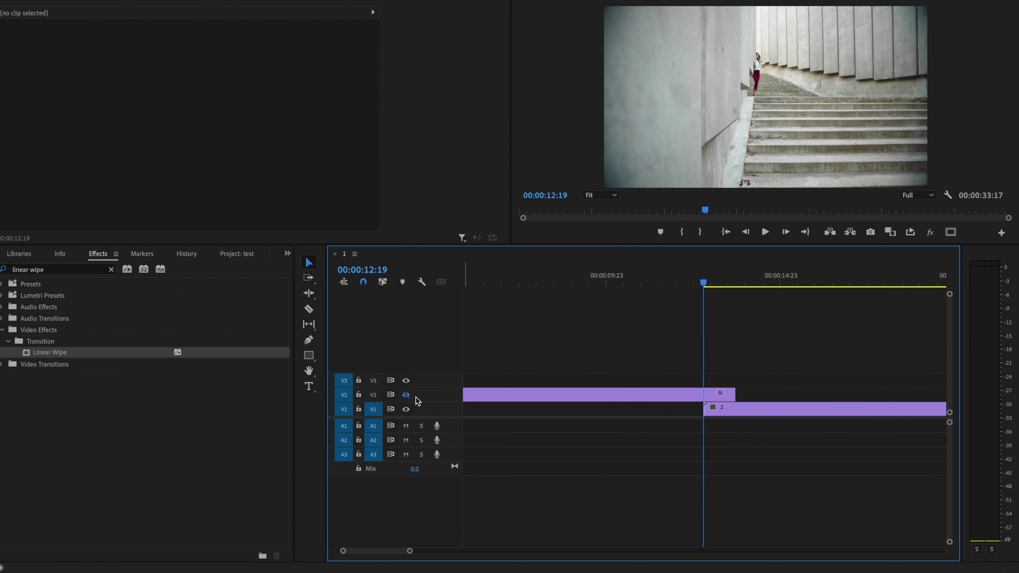
click(406, 395)
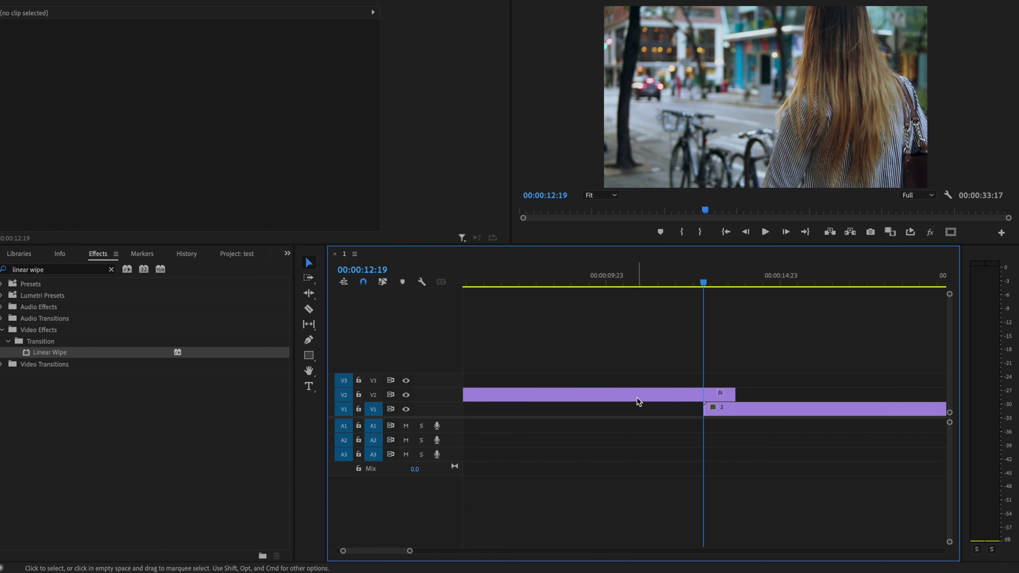
click(657, 395)
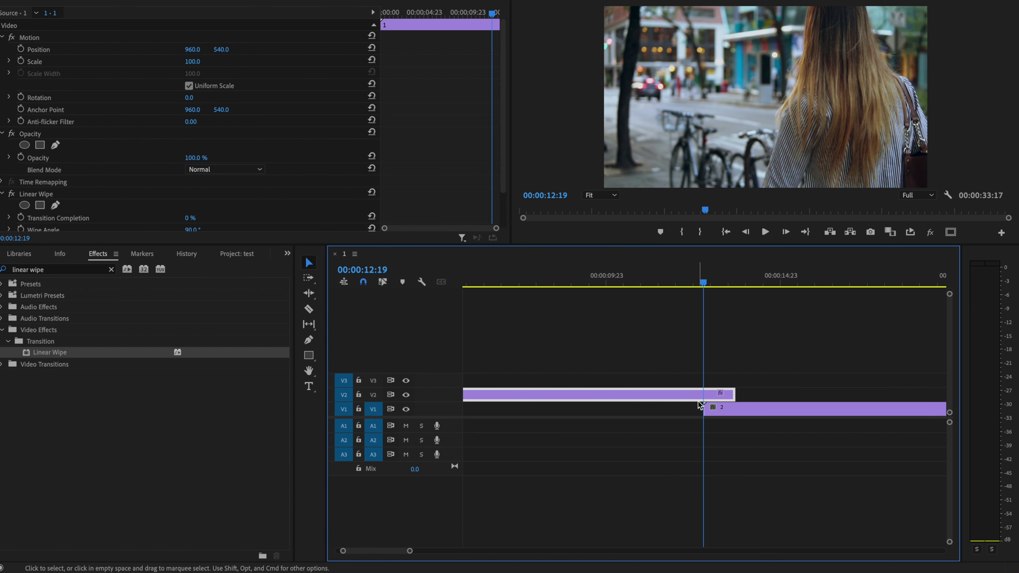
Keyframe Transition Completion at 0% on 12:19, then enter 100 at 13:00.
scroll(434, 129, down, 3)
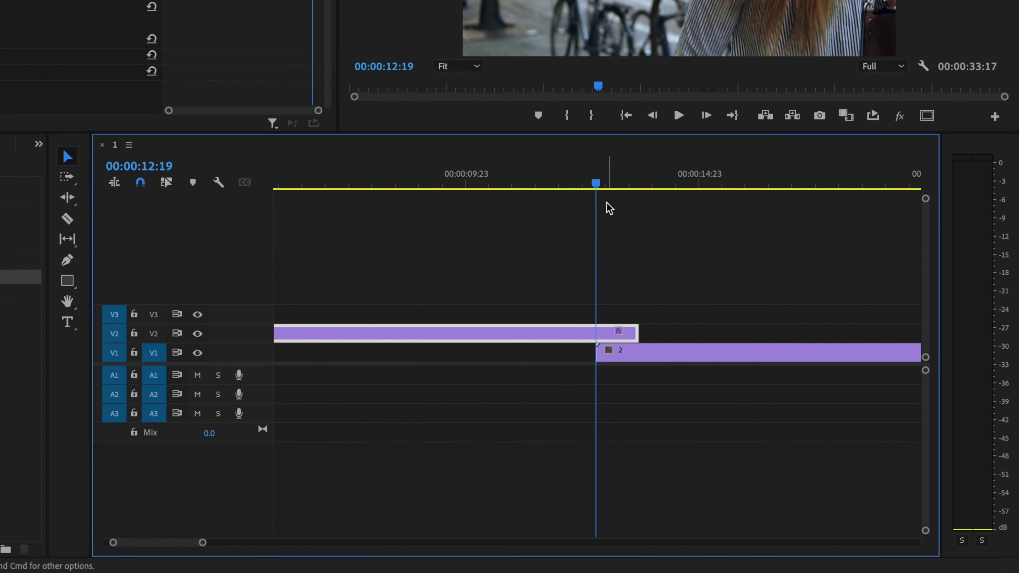
mouse_move(599, 184)
mouse_down()
mouse_move(629, 186)
mouse_move(589, 187)
mouse_move(603, 184)
mouse_up()
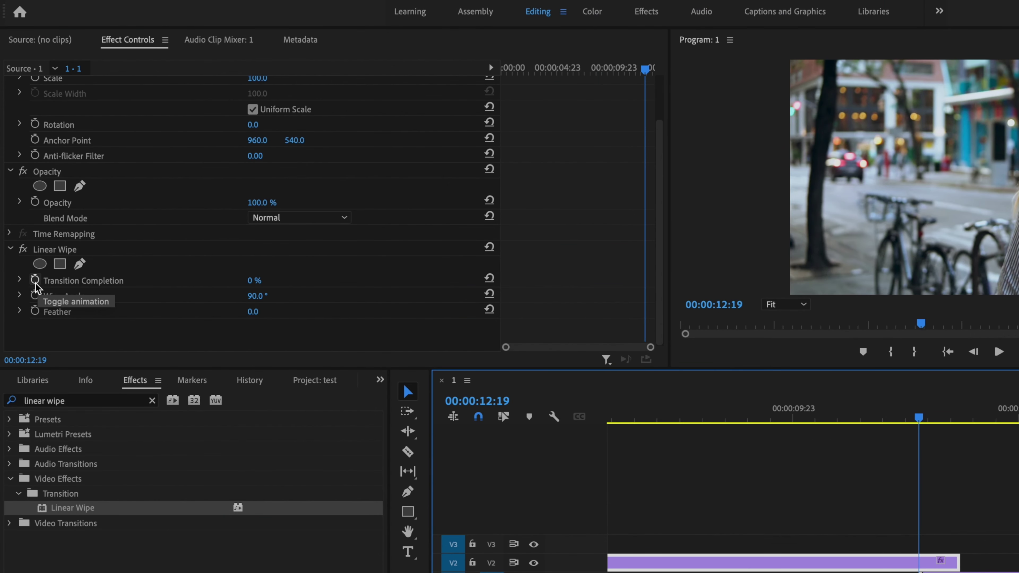
click(35, 280)
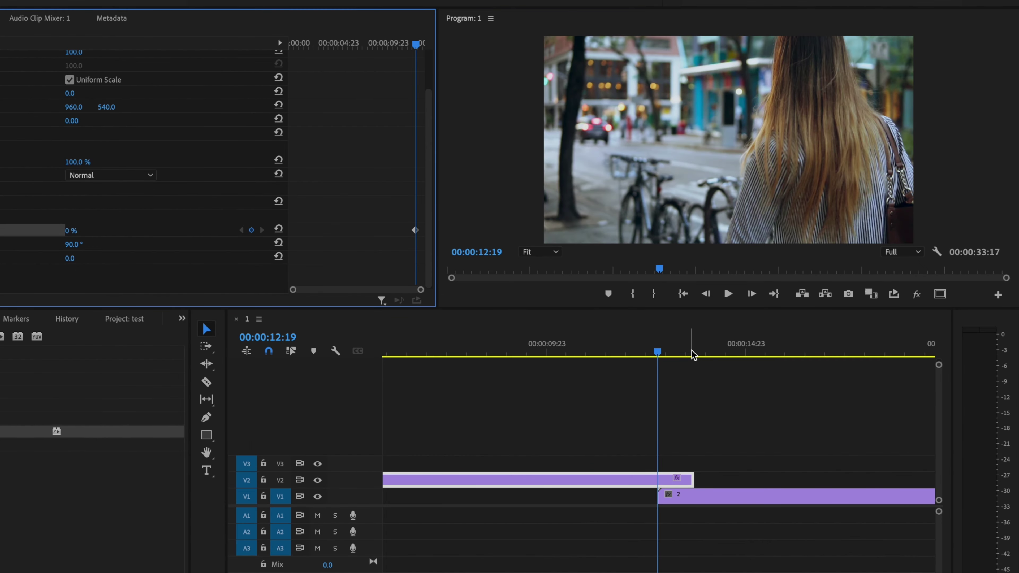
key(Right)
key(Right)
key(Right)
key(Right)
key(Right)
key(Right)
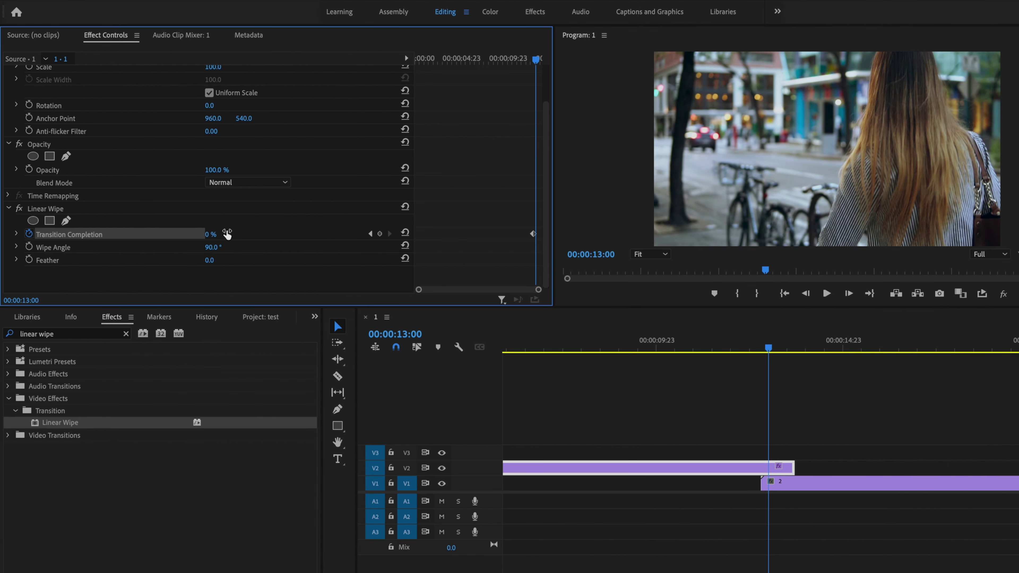
click(212, 234)
text(100)
key(Return)
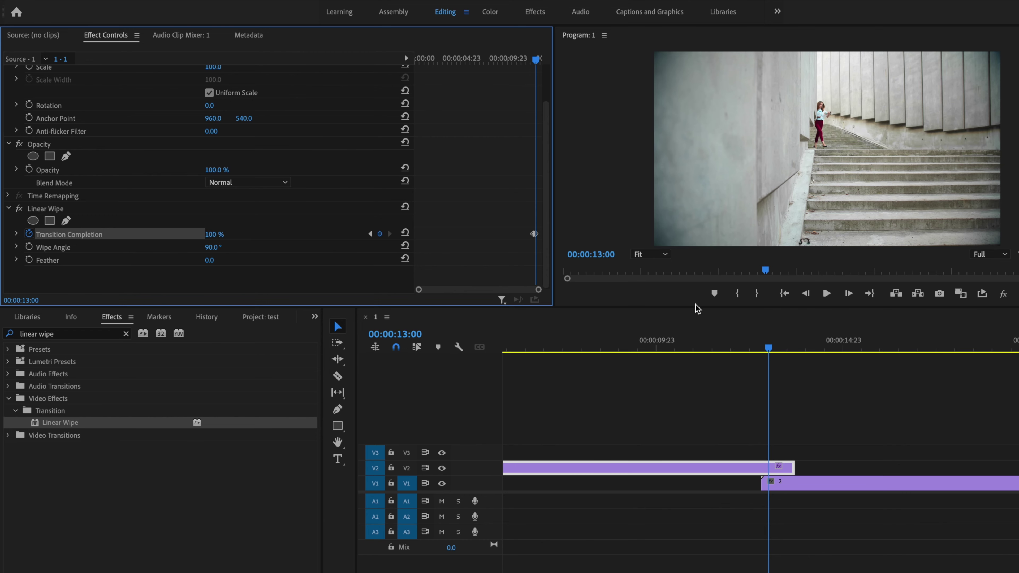
Set Feather to 203 and Wipe Angle to 165°, scrubbing the timeline to preview the wipe.
drag(771, 348, 763, 347)
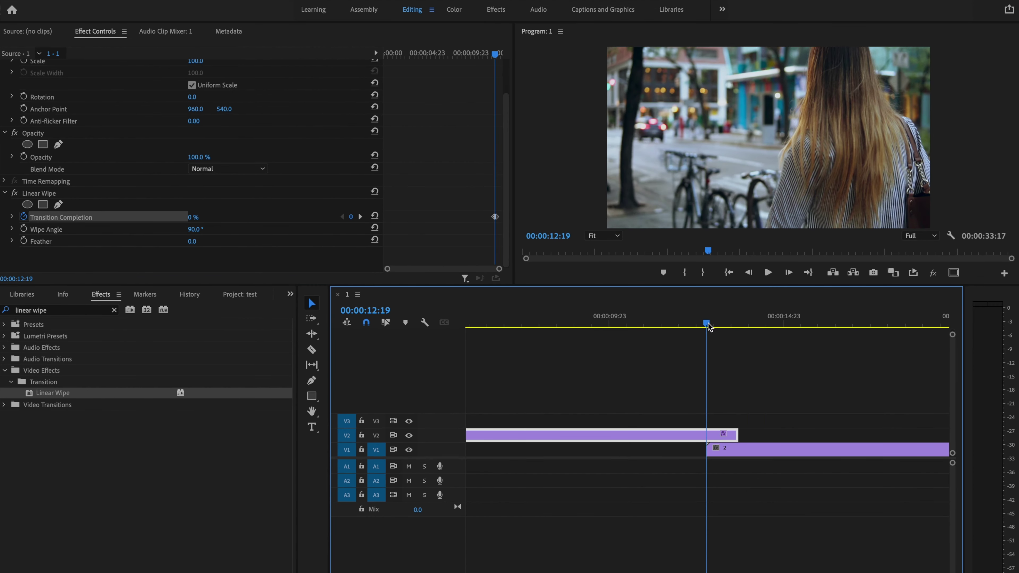
drag(708, 324, 699, 329)
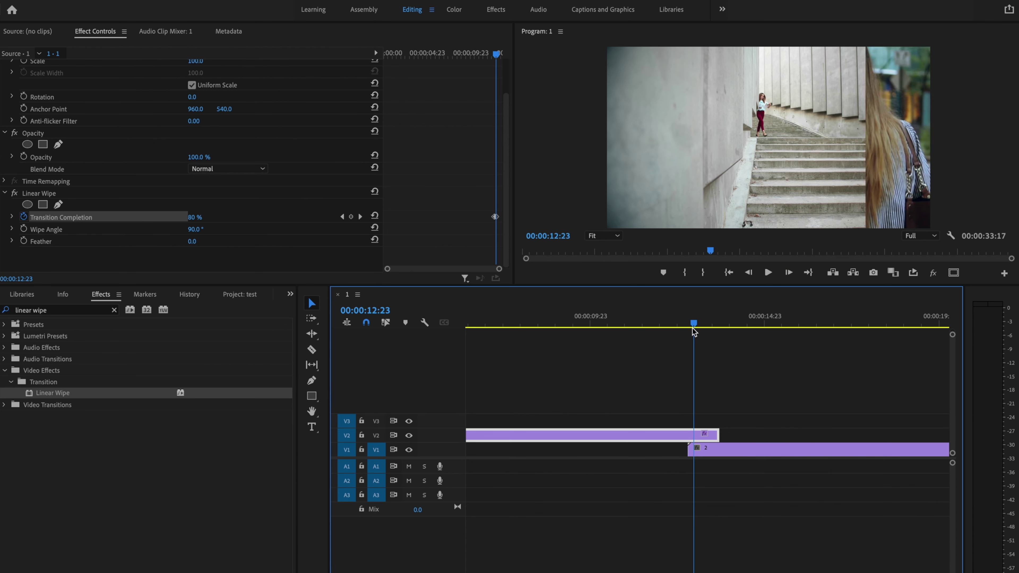
drag(694, 332, 691, 332)
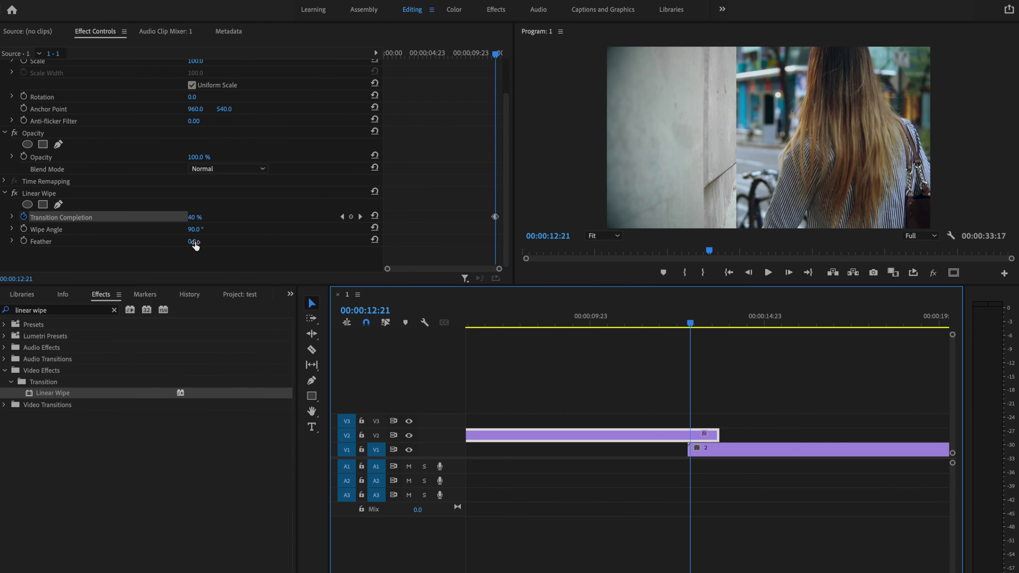
drag(192, 245, 273, 246)
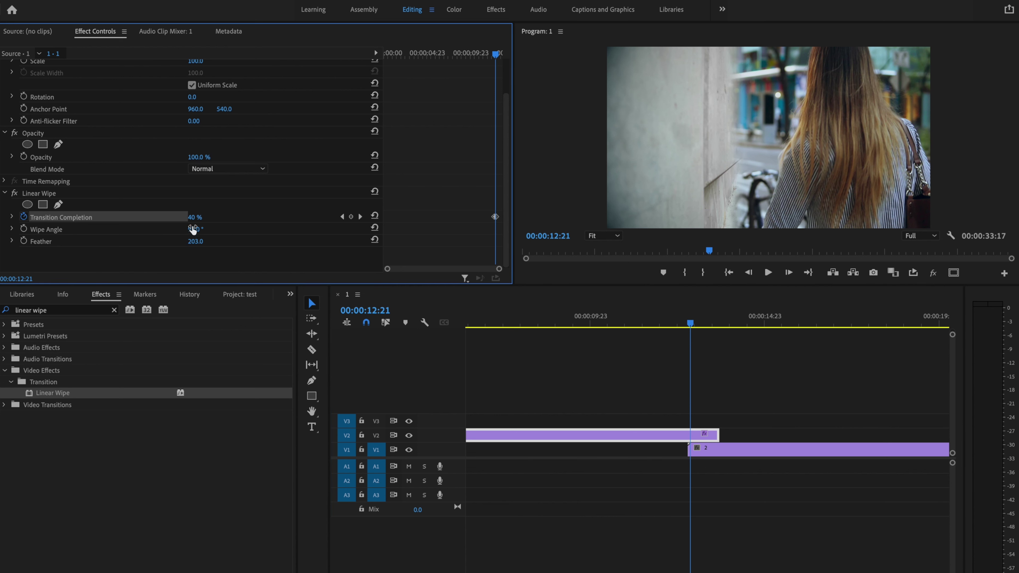
mouse_move(193, 229)
mouse_down()
mouse_move(226, 229)
mouse_move(201, 230)
mouse_up()
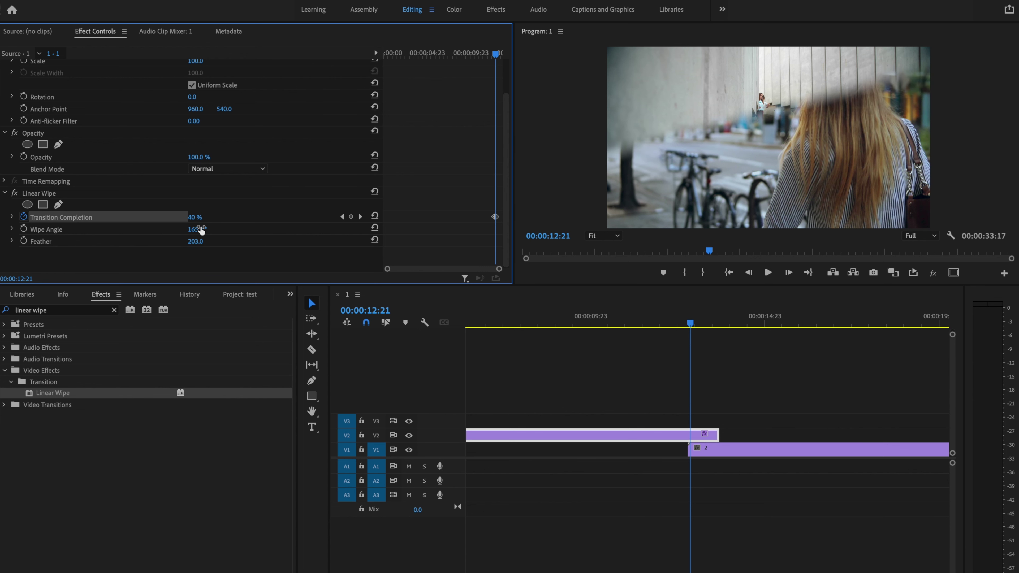
mouse_move(709, 321)
mouse_down()
mouse_move(746, 321)
mouse_move(696, 326)
mouse_up()
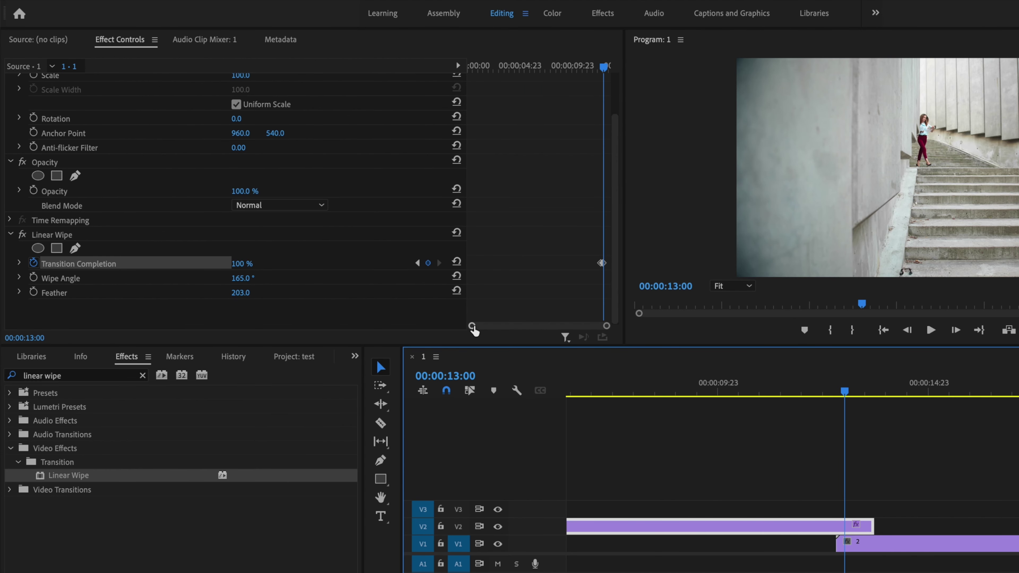
Drag the 100% keyframe later toward 13:12, play back, and fine-tune its position.
drag(473, 328, 529, 327)
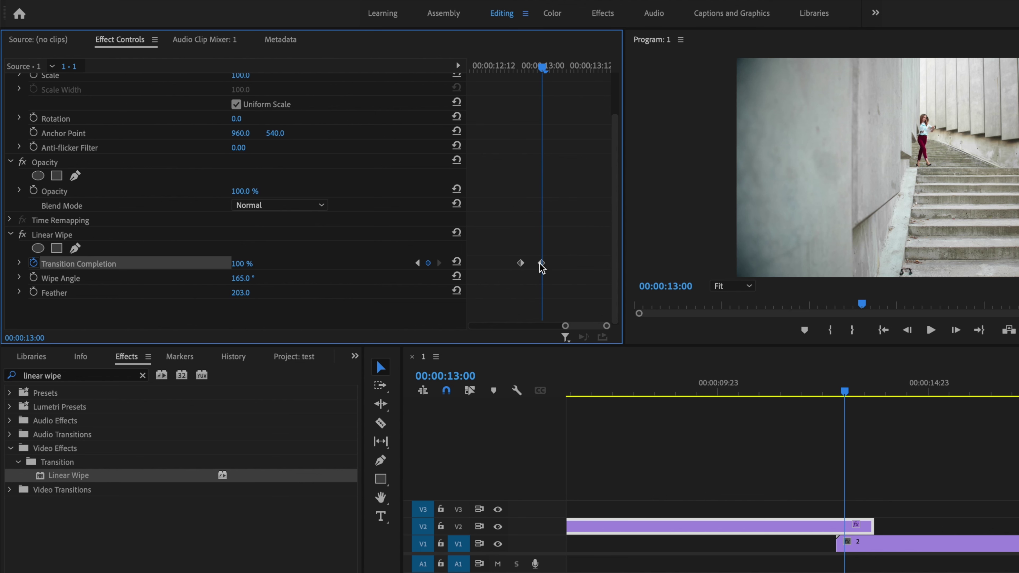
drag(541, 263, 593, 264)
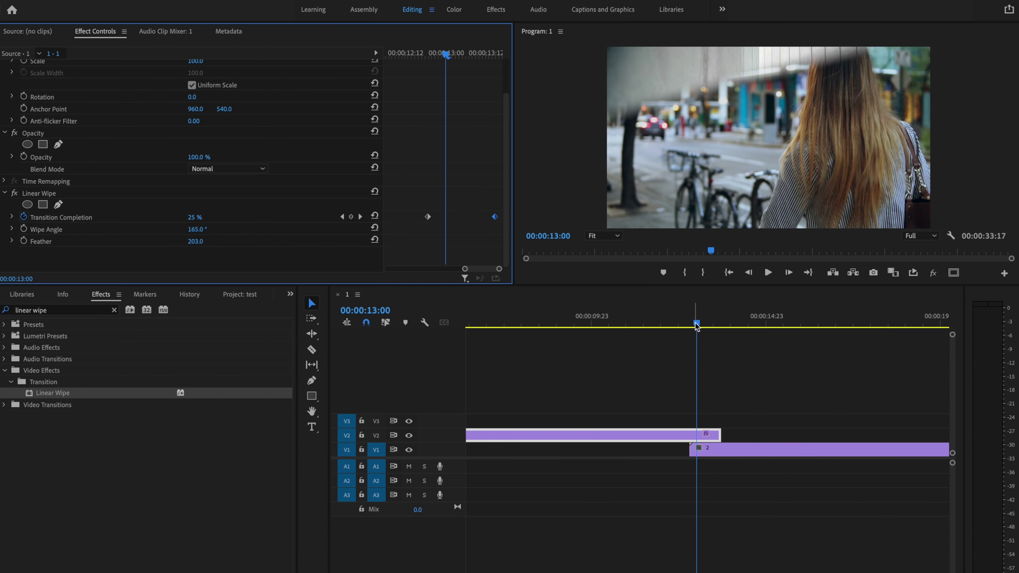
click(661, 329)
key(space)
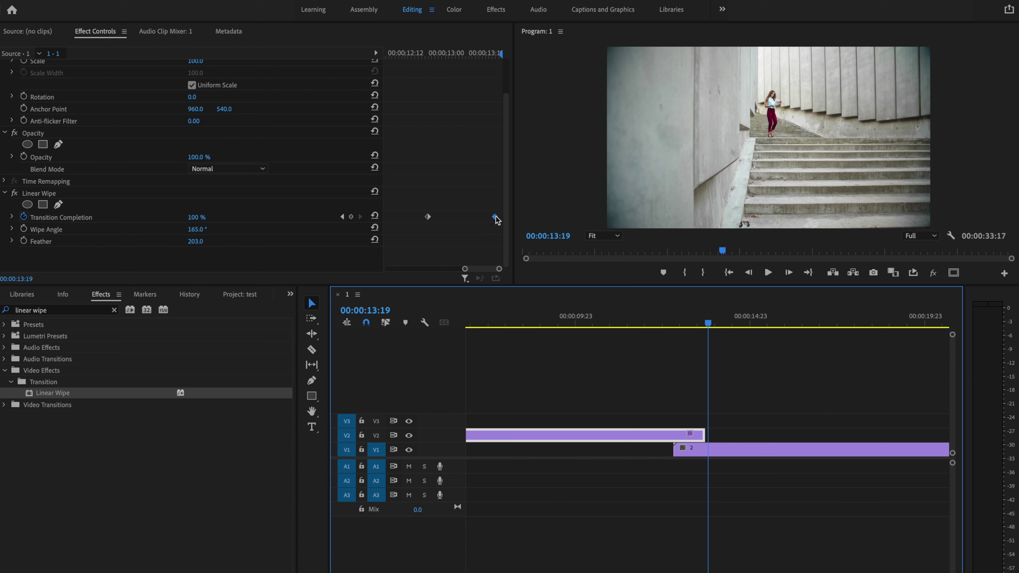
mouse_move(497, 221)
mouse_down()
mouse_move(439, 228)
mouse_move(491, 226)
mouse_up()
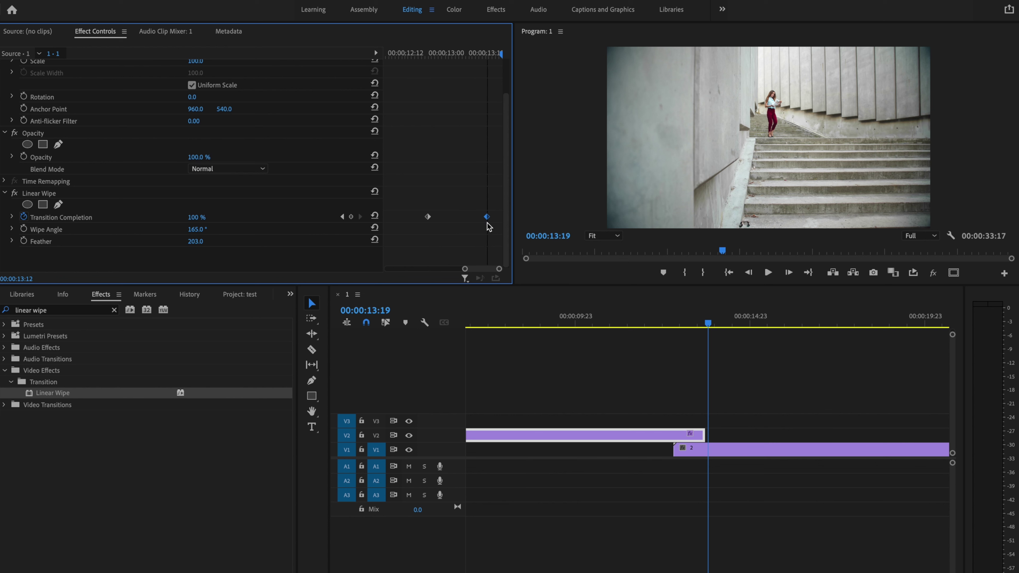
drag(490, 226, 496, 226)
mouse_move(709, 321)
mouse_down()
mouse_move(664, 324)
mouse_move(720, 326)
mouse_up()
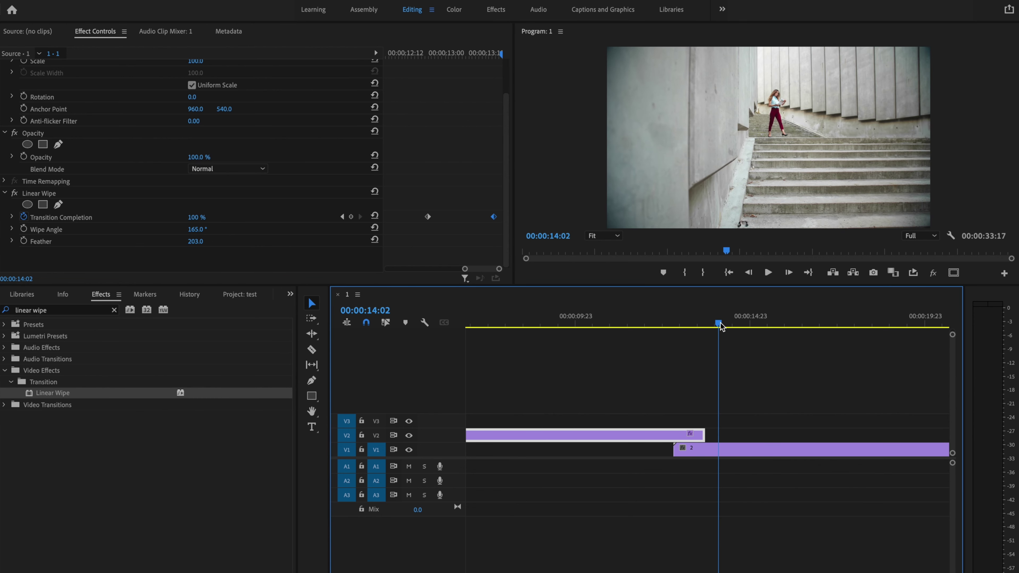